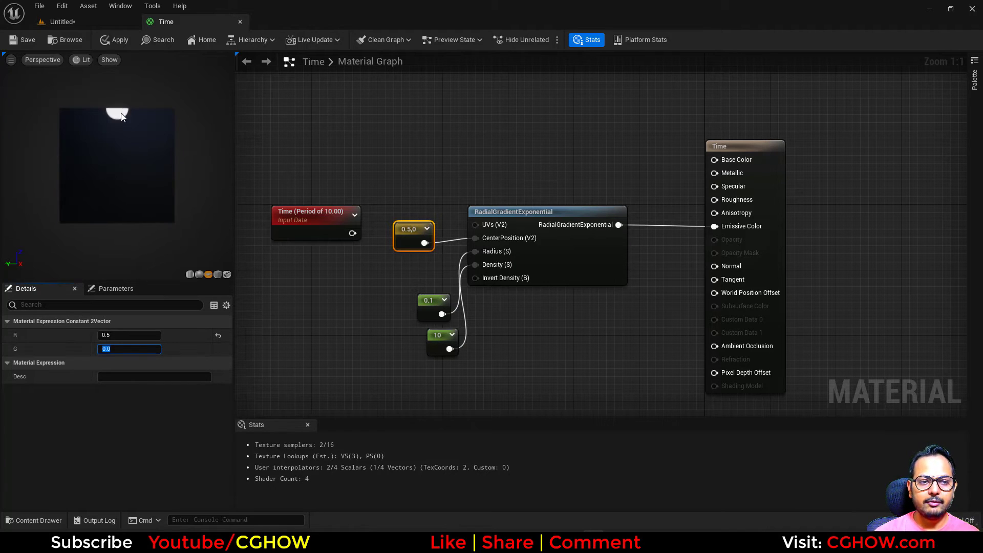
Set the G value of the two-component center position constant to 1.
type("1")
key("Return")
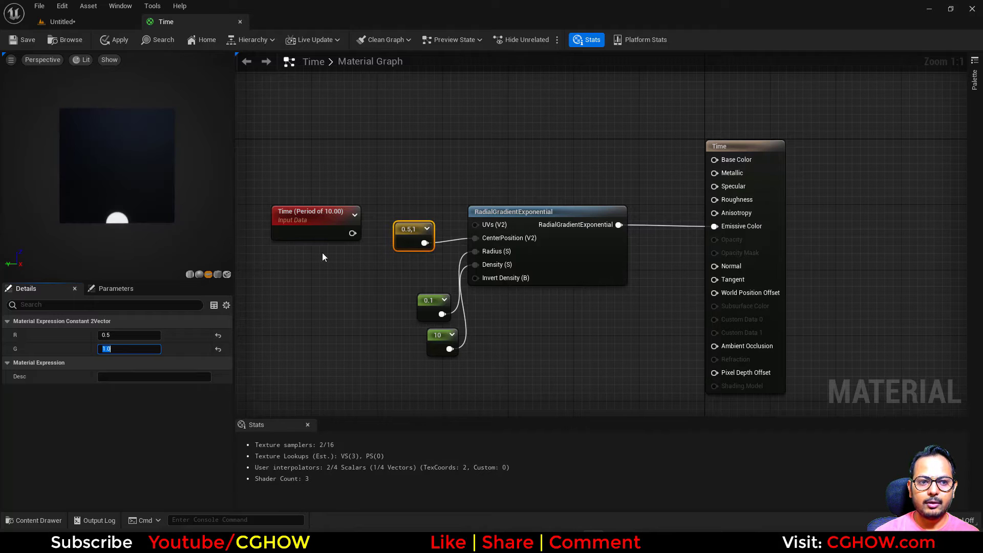
Replace the two-component constant with an Append node connected to the CenterPosition input of RadialGradientExponential.
key("Delete")
right_click(398, 219)
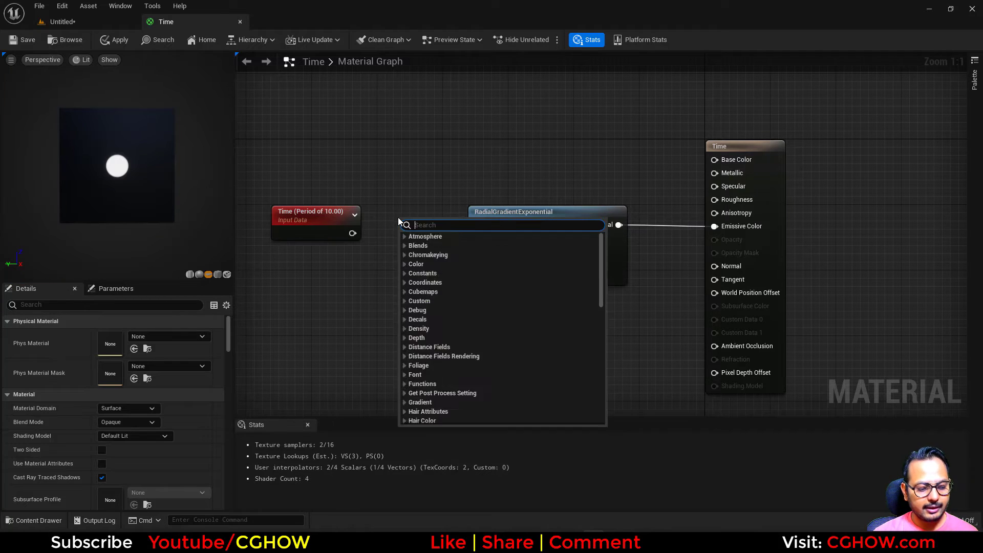
type("app")
left_click(432, 266)
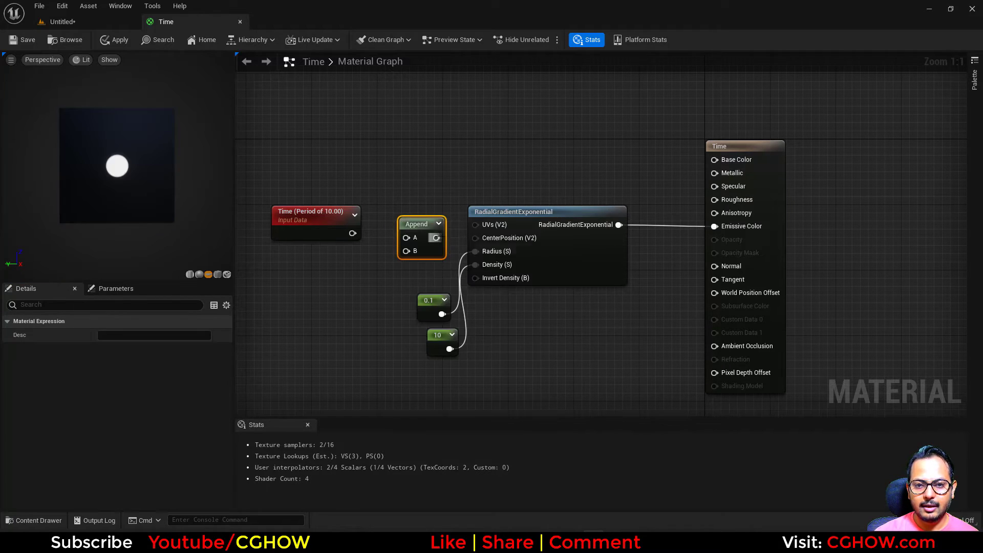
left_click_drag(437, 237, 475, 238)
Move the Time node aside and add a constant of 0.5 feeding both the A and B inputs of Append.
left_click_drag(322, 219, 282, 285)
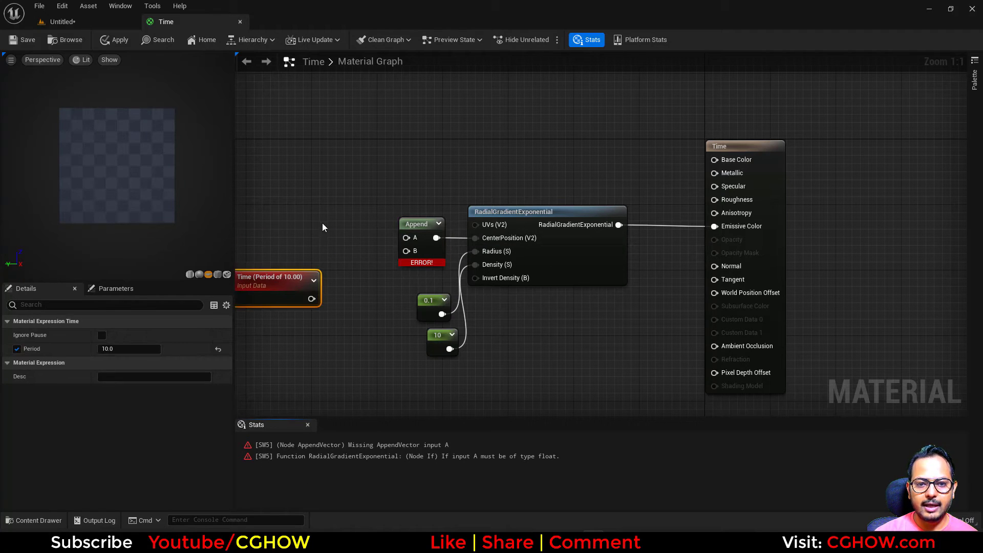
key("1")
left_click(321, 222)
left_click_drag(342, 243, 406, 237)
left_click(128, 335)
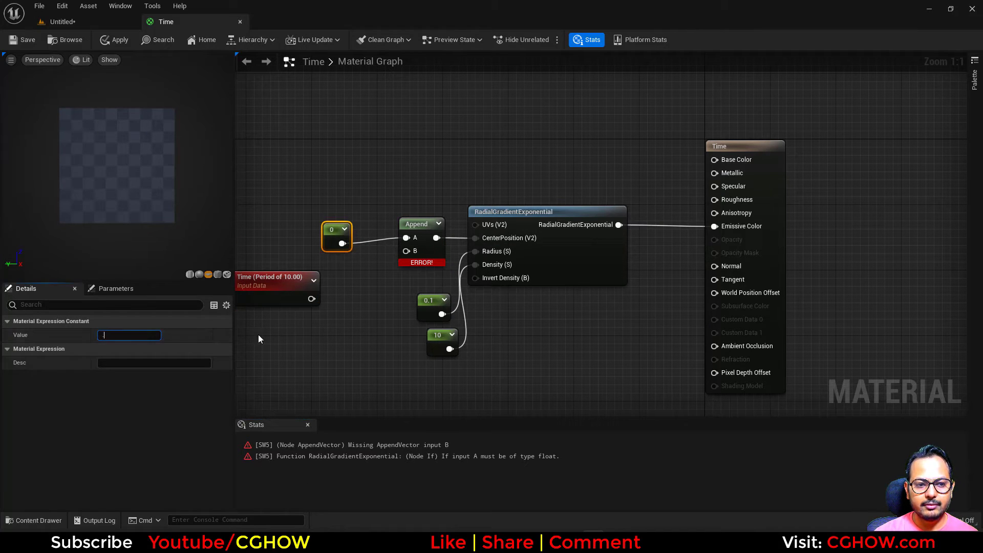
type("0.5")
key("Return")
left_click_drag(348, 244, 406, 251)
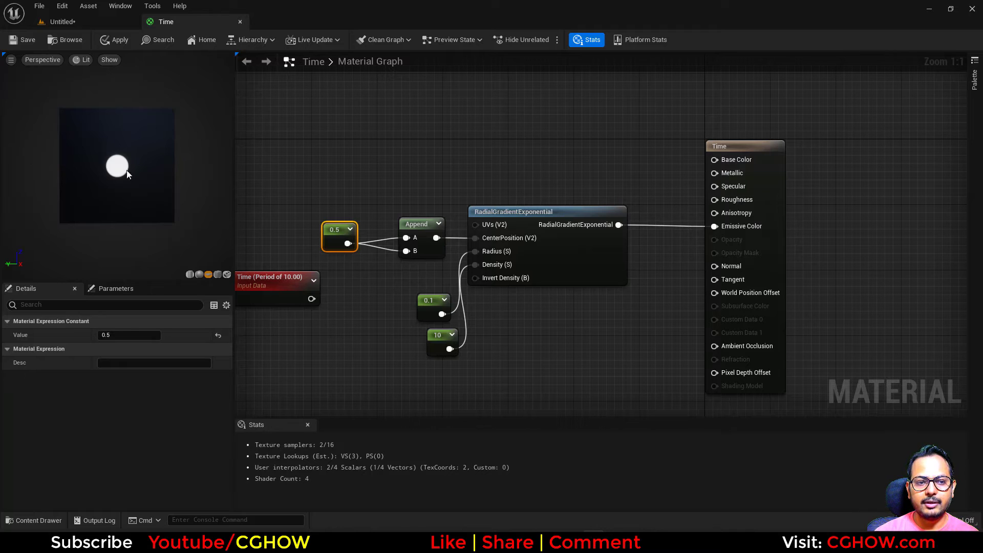
Set the Time node's period to 1 and connect its output to the B input of Append.
right_click_drag(354, 277, 397, 256)
left_click(338, 272)
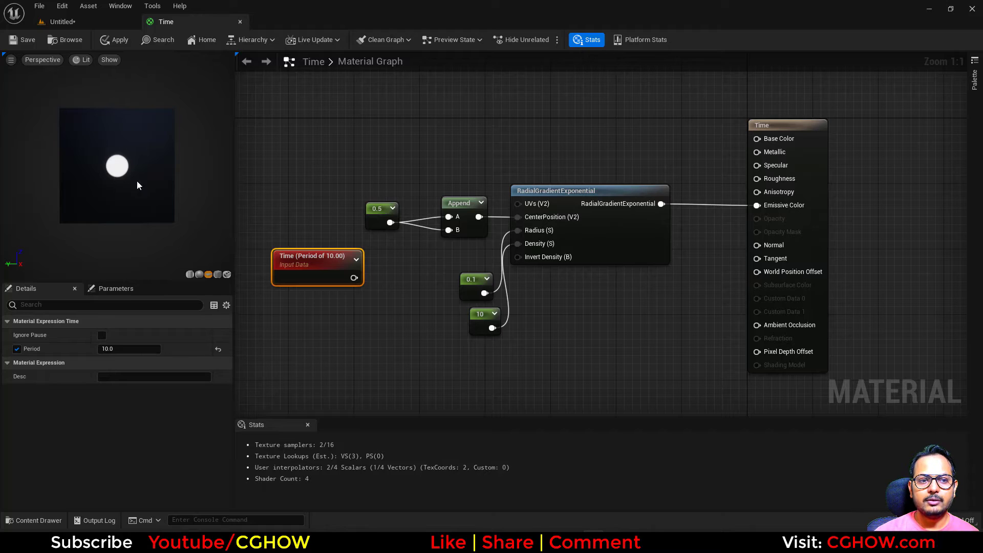
left_click(125, 351)
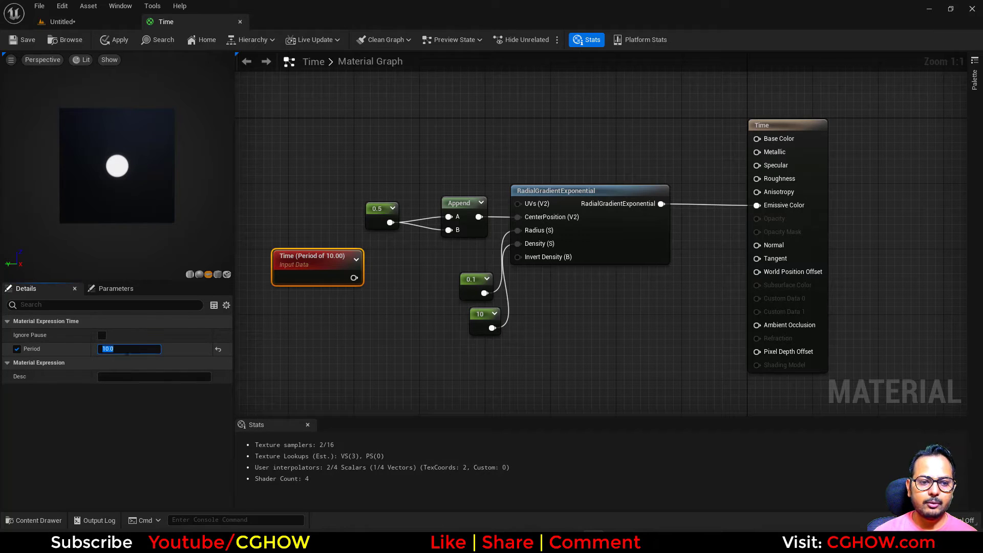
type("1")
key("Return")
left_click_drag(350, 277, 449, 230)
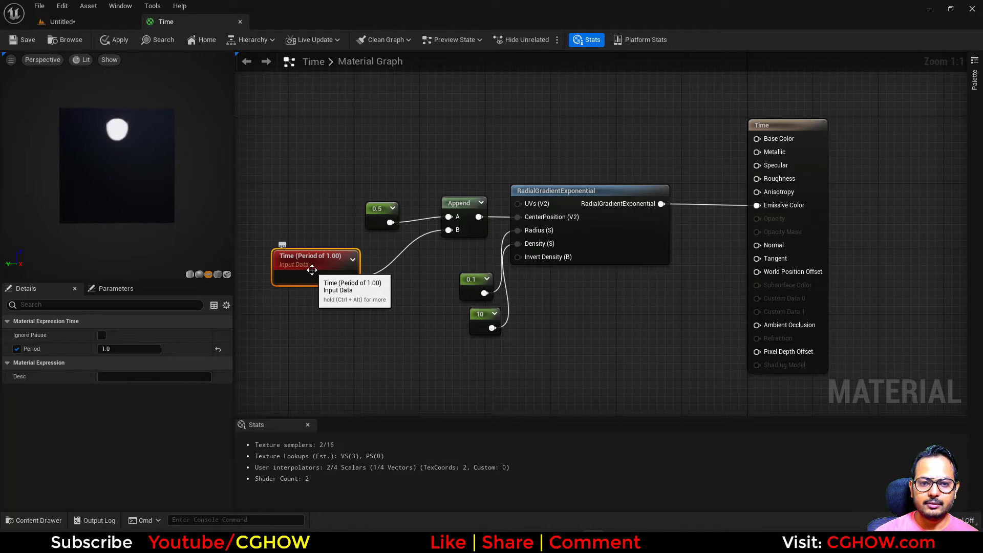
Try a period of 0.5 on the Time node and turn off its Period option.
left_click(132, 349)
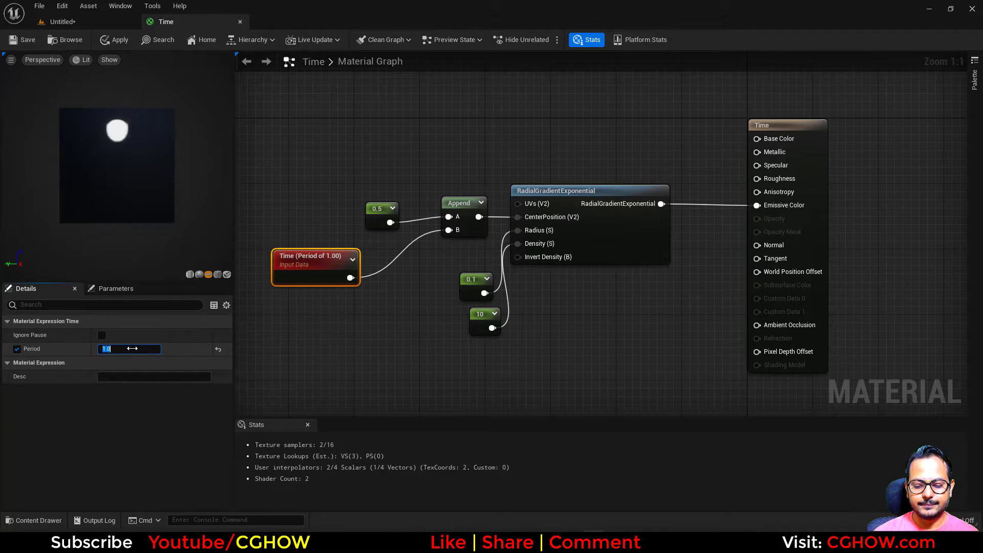
type("0.5")
key("Return")
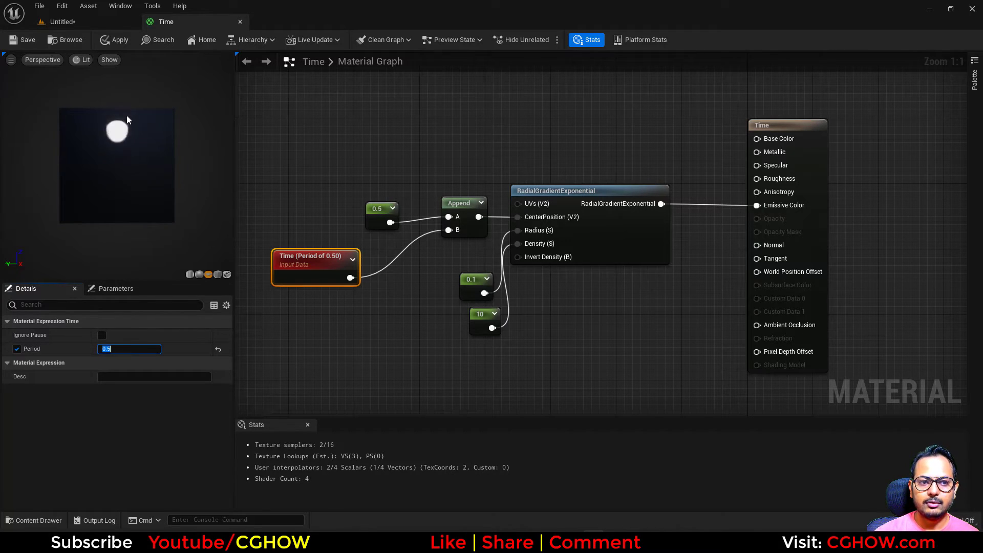
left_click(16, 349)
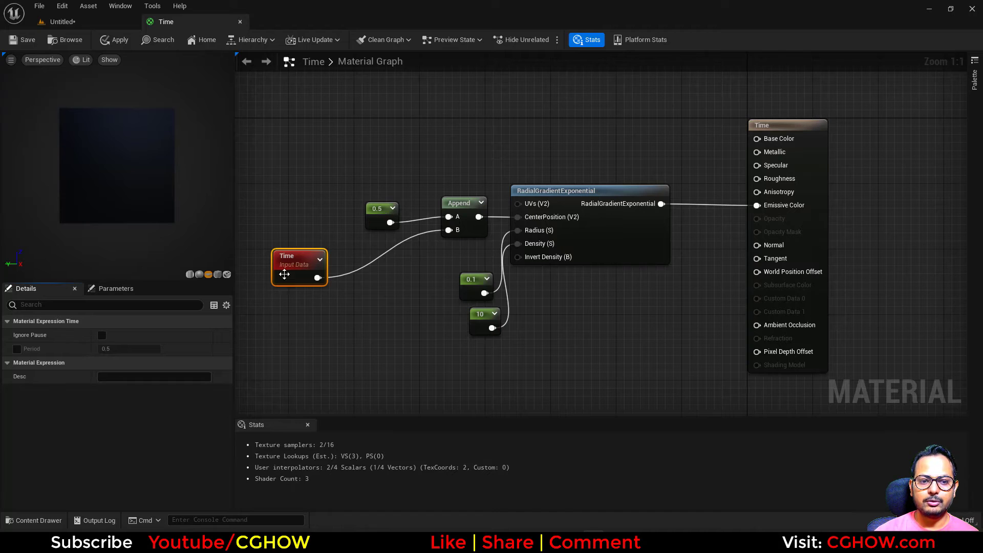
left_click_drag(304, 270, 285, 235)
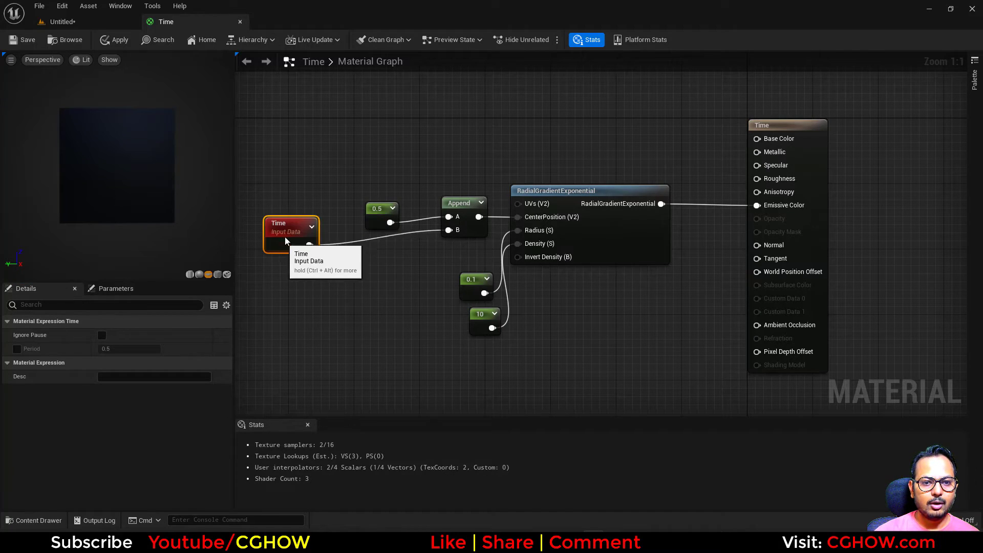
Delete the constants, Append and RadialGradientExponential nodes, keeping only the Time node and the material output.
right_click_drag(424, 296, 423, 279)
left_click_drag(389, 153, 624, 332)
key("Delete")
Add a Texture Sample node using the black-and-white vein texture named 1 and preview that node.
right_click_drag(401, 199, 423, 246)
key("t")
left_click(458, 158)
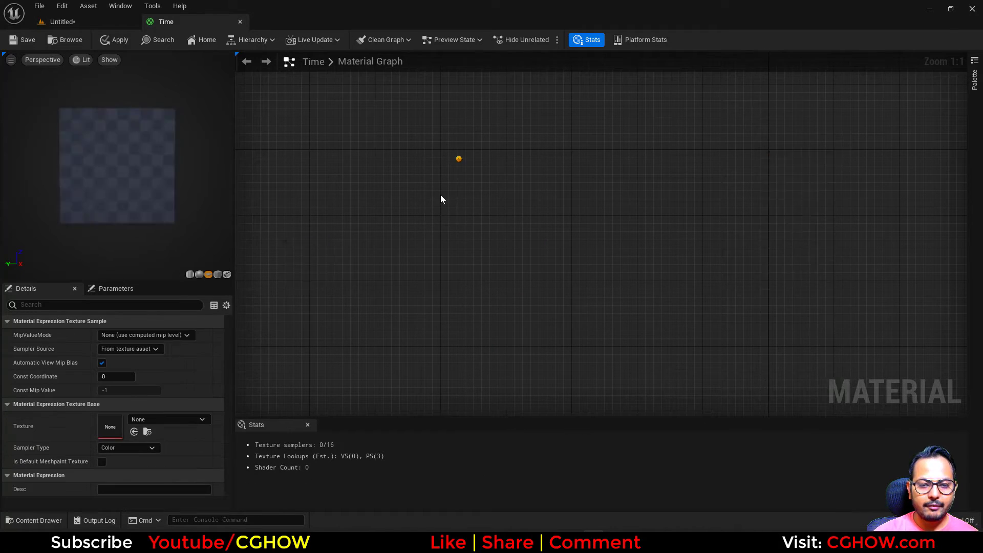
left_click(156, 419)
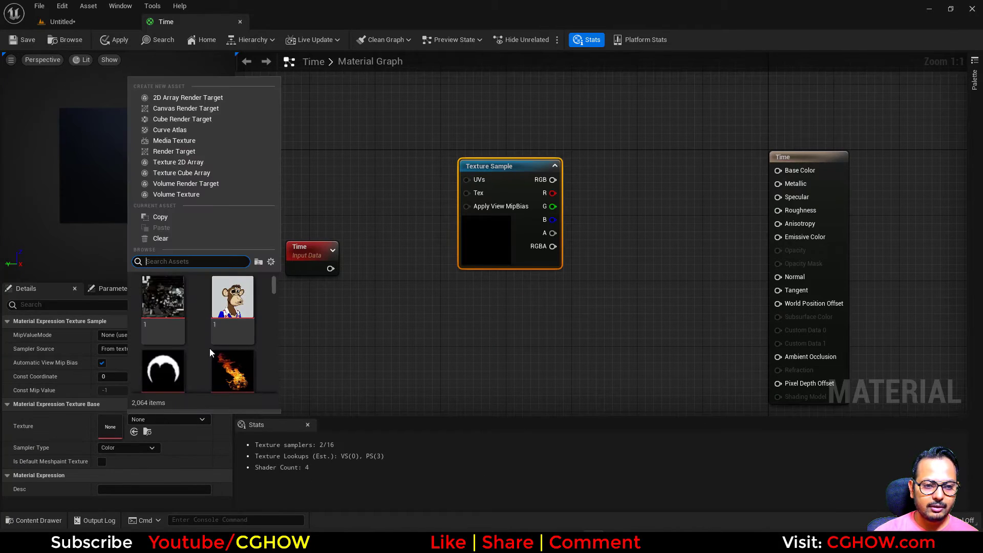
scroll(233, 340, "down", 1)
left_click(238, 305)
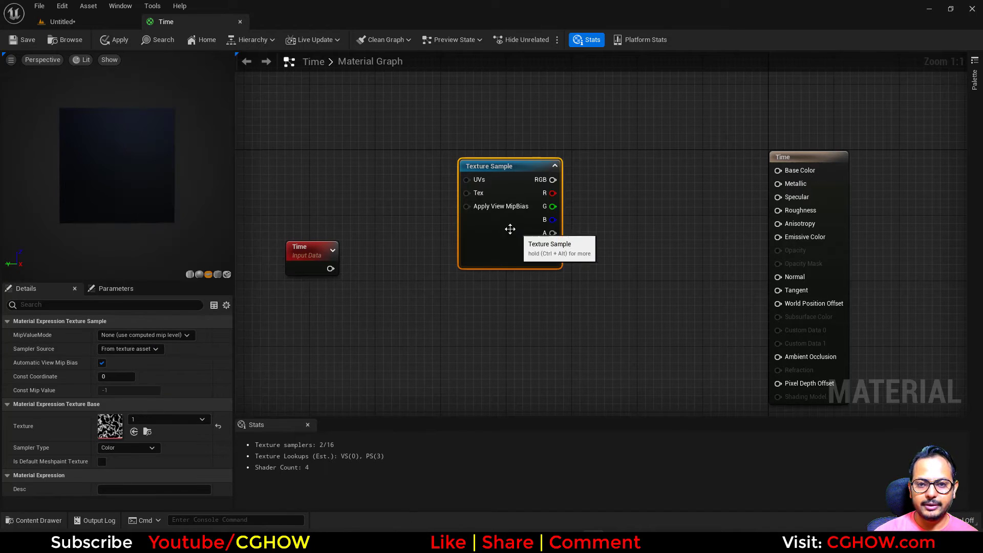
key("space")
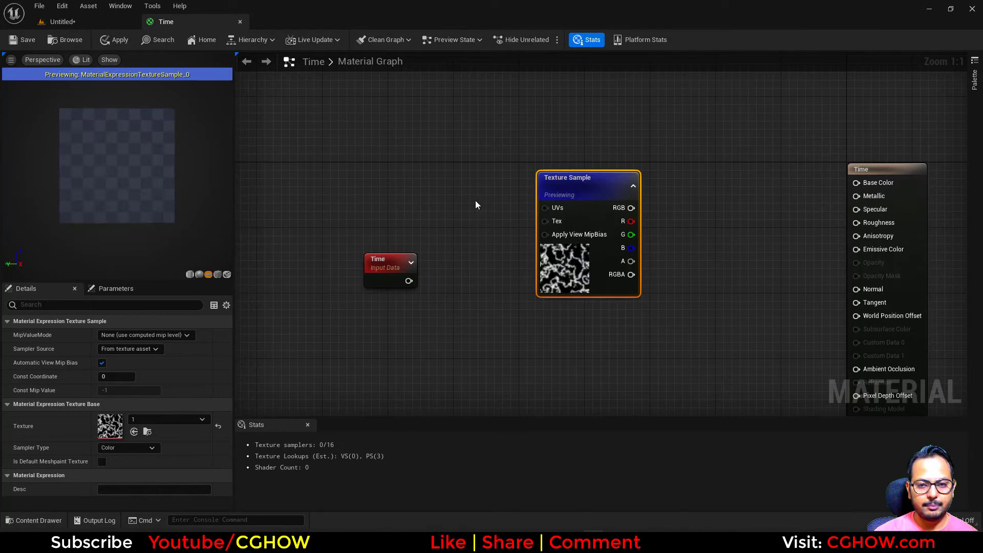
Add a Panner node connected to the Texture Sample's UVs and set its Speed Y to 0.2.
left_click(455, 192)
left_click(458, 200)
left_click_drag(491, 194, 506, 239)
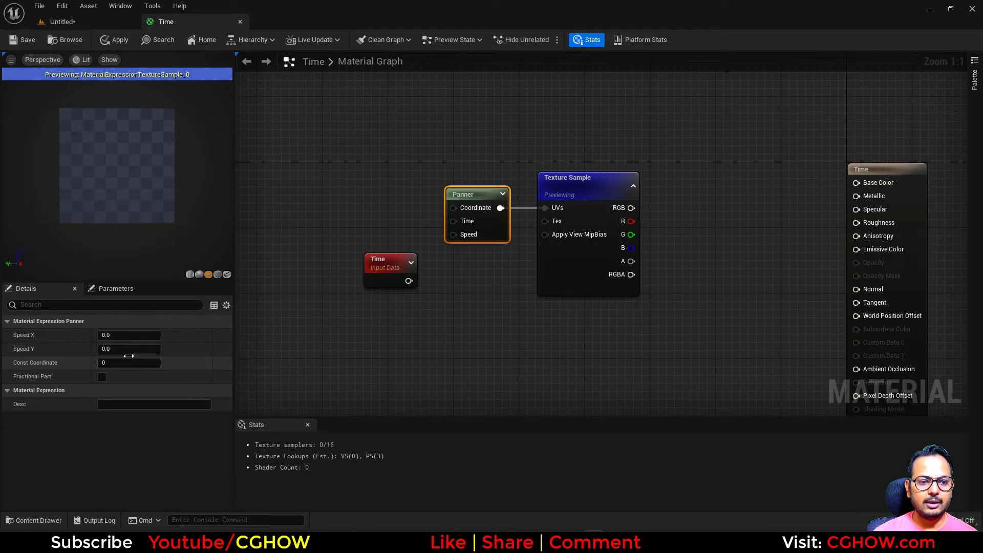
left_click(134, 349)
type(".2")
key("Return")
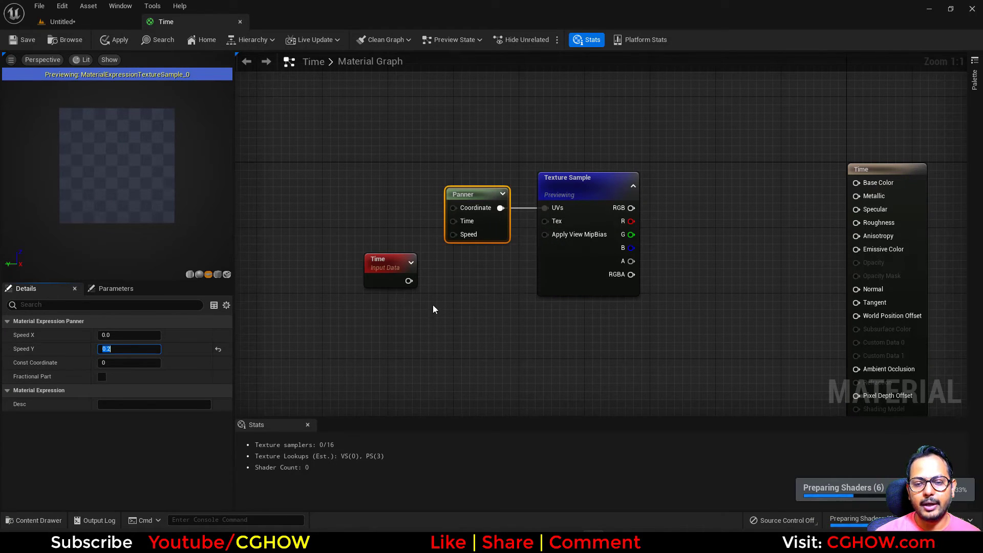
Move the Time node farther away from the Panner and turn the preview plane slightly.
right_click_drag(535, 319, 502, 301)
right_click_drag(429, 309, 438, 331)
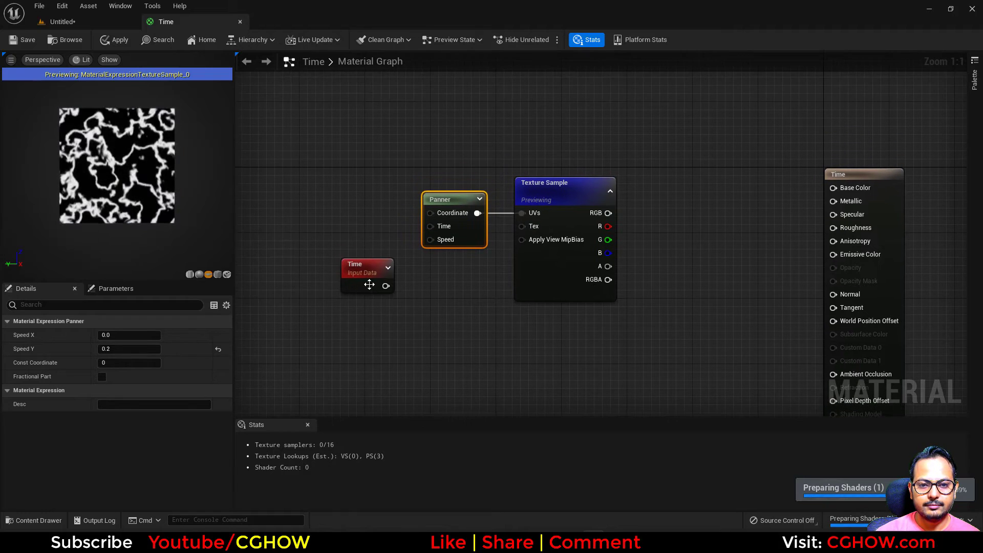
left_click_drag(367, 285, 330, 297)
left_click_drag(198, 204, 188, 212)
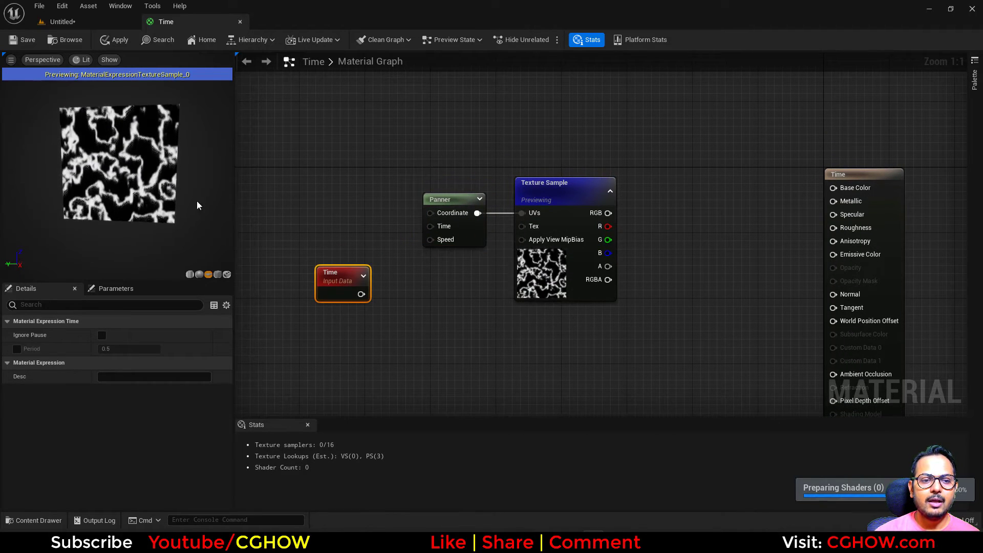
left_click_drag(338, 276, 322, 293)
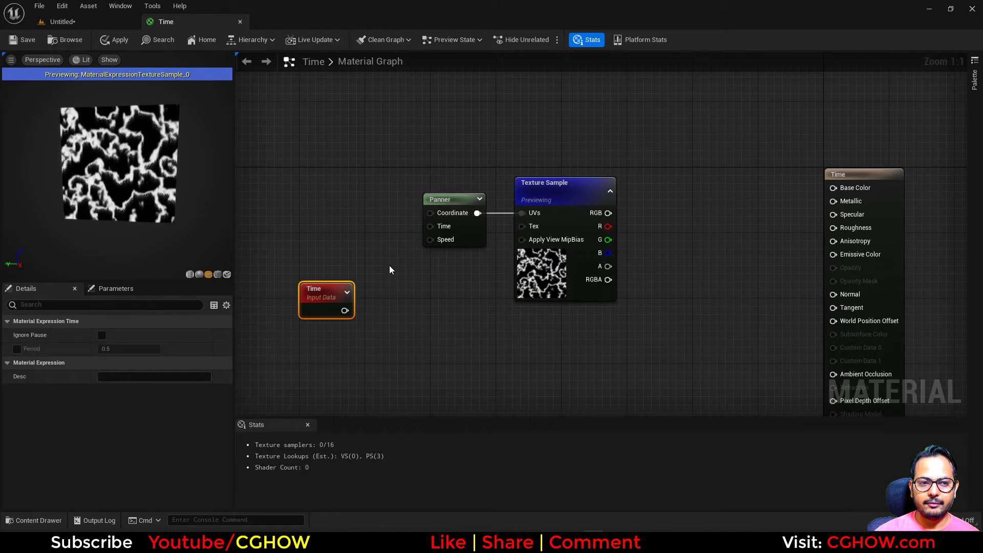
Add a TexCoord node and connect it to the Panner's Coordinate input.
right_click_drag(396, 242, 384, 227)
right_click_drag(336, 207, 329, 200)
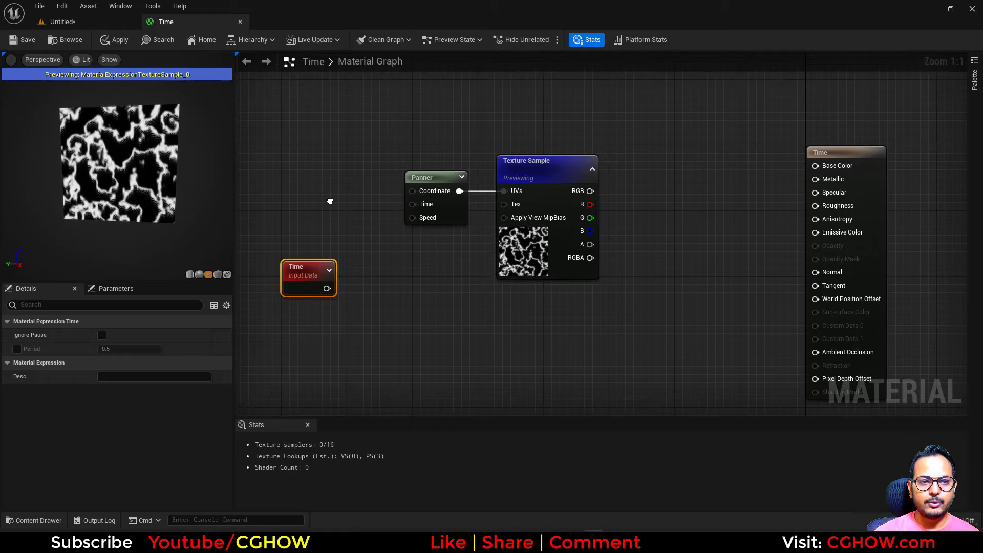
left_click(319, 184)
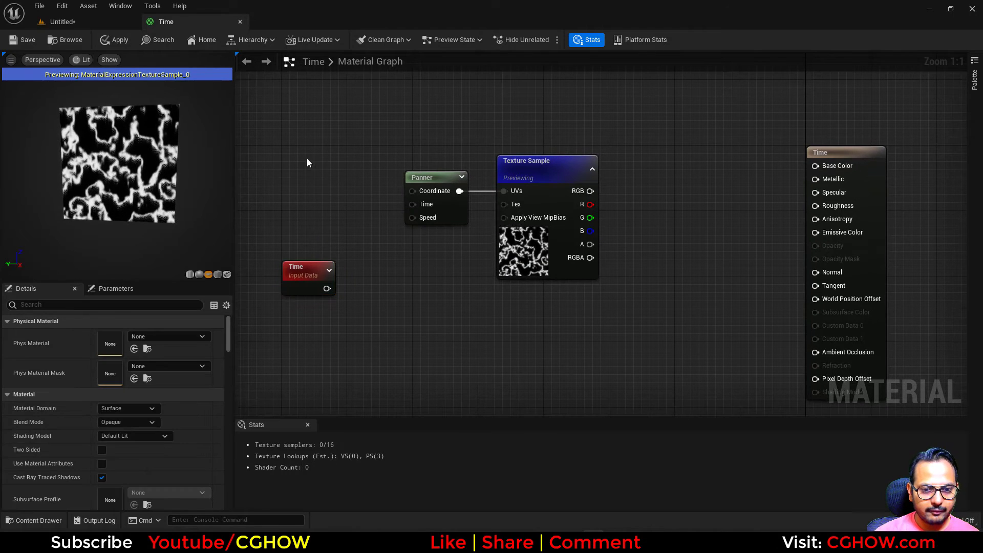
key("u")
left_click(340, 175)
left_click_drag(390, 194, 413, 191)
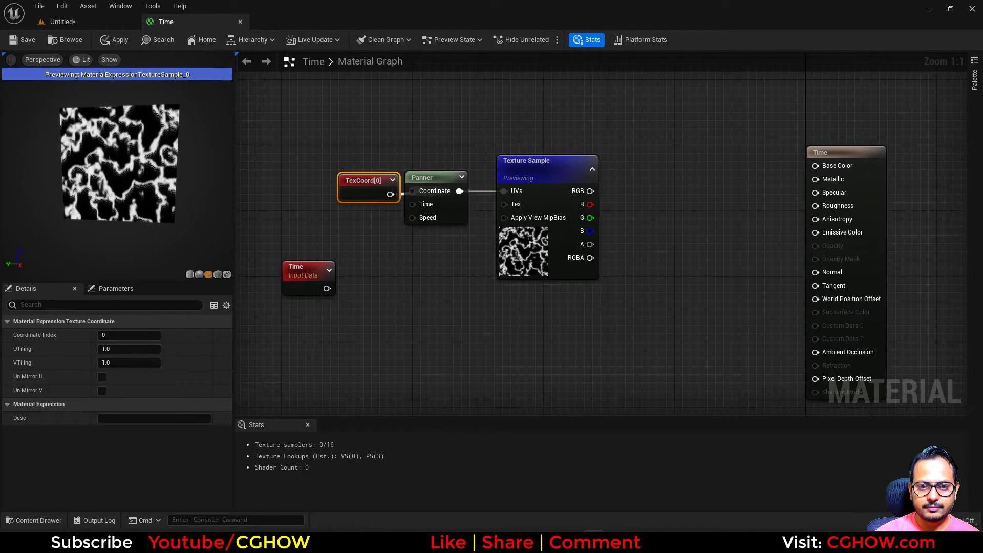
Connect the Texture Sample's R output to the material's Emissive Color and save the material.
left_click_drag(590, 204, 815, 232)
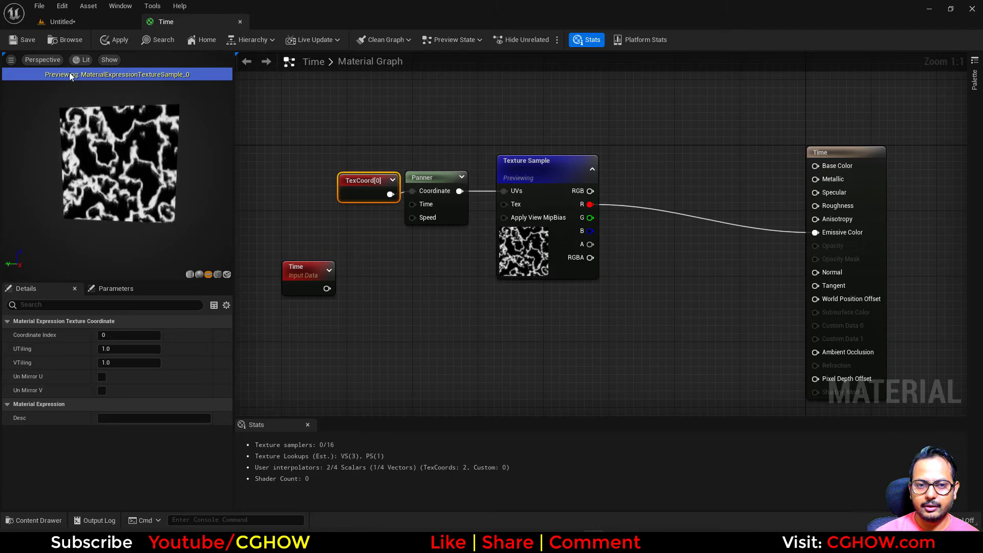
left_click(16, 41)
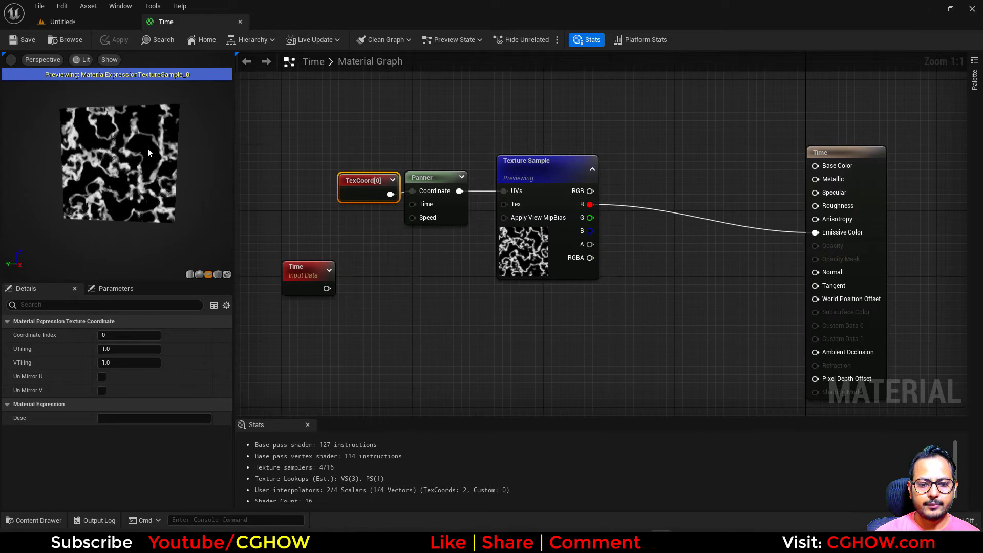
Create a material instance from the Time material in the level editor, open it, and preview it on a plane.
left_click(63, 22)
right_click(153, 434)
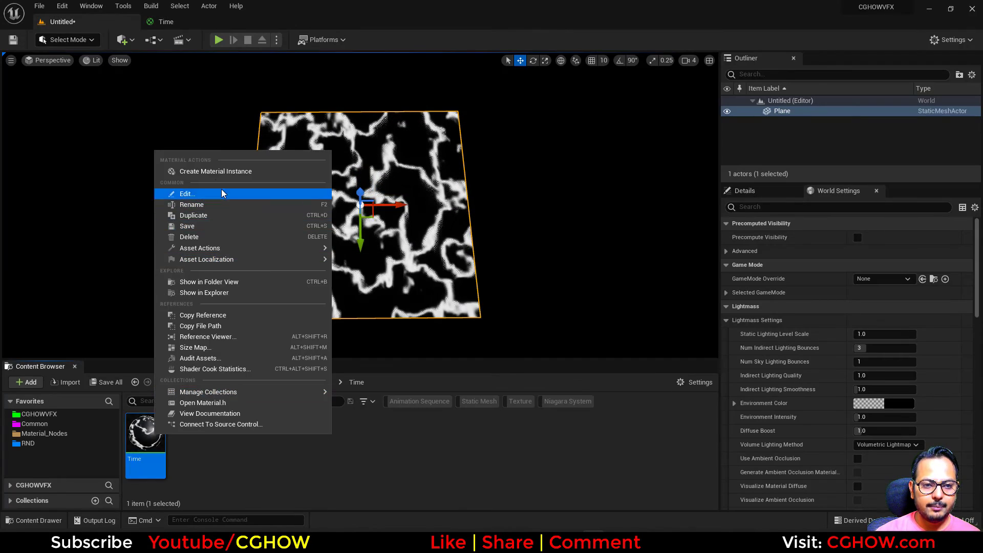
left_click(211, 171)
double_click(191, 432)
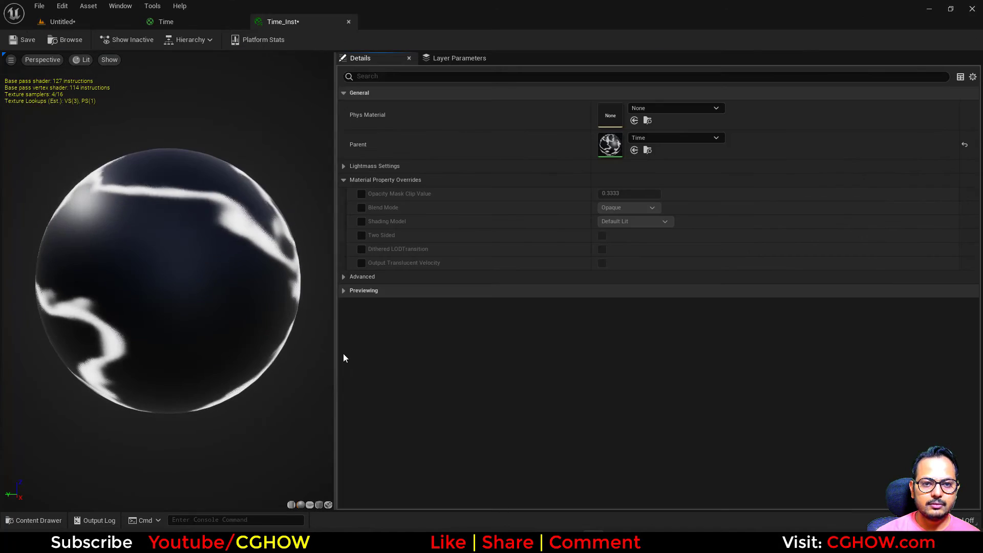
left_click(309, 505)
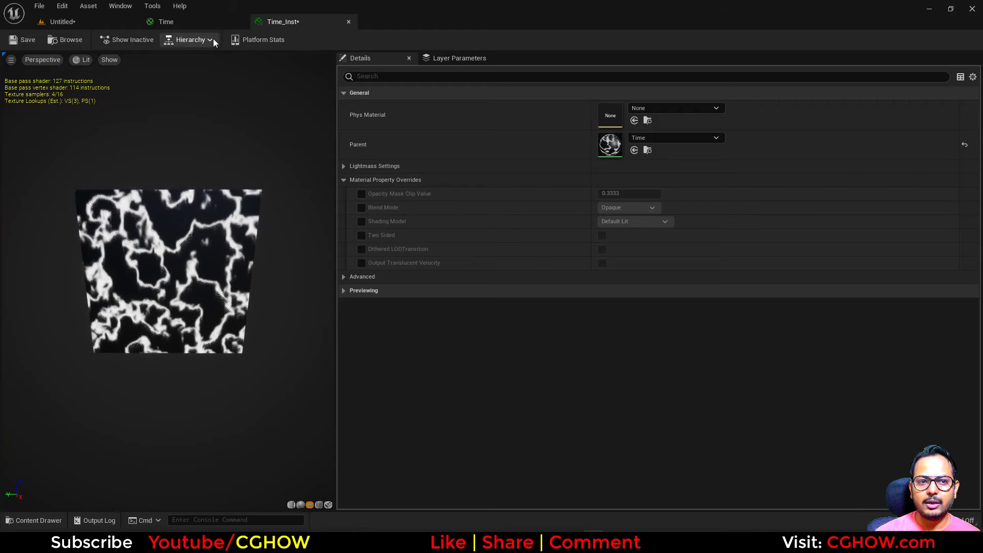
Back in the Time material, connect the Time node through a new Multiply node to the Panner's Time input.
left_click(210, 25)
left_click_drag(288, 281, 270, 248)
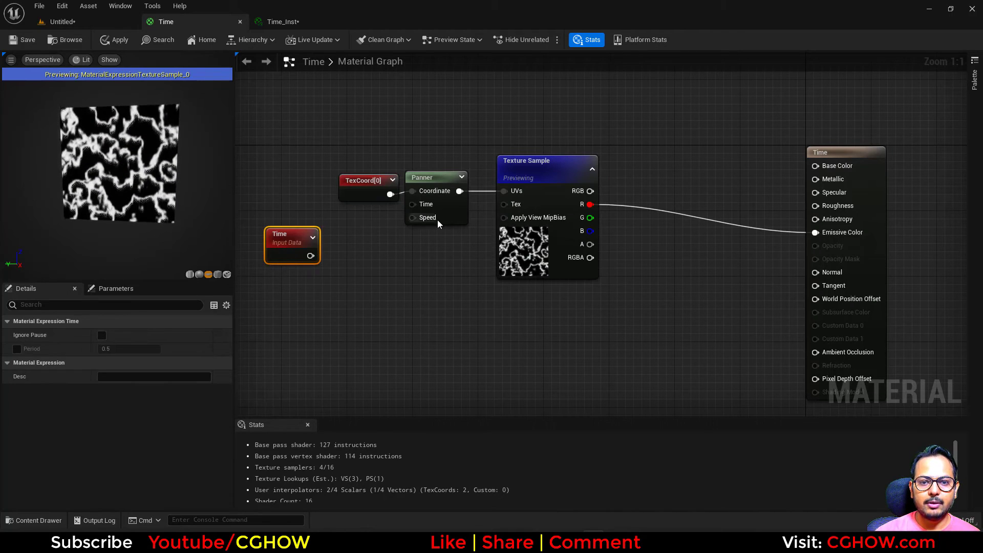
left_click_drag(361, 180, 337, 169)
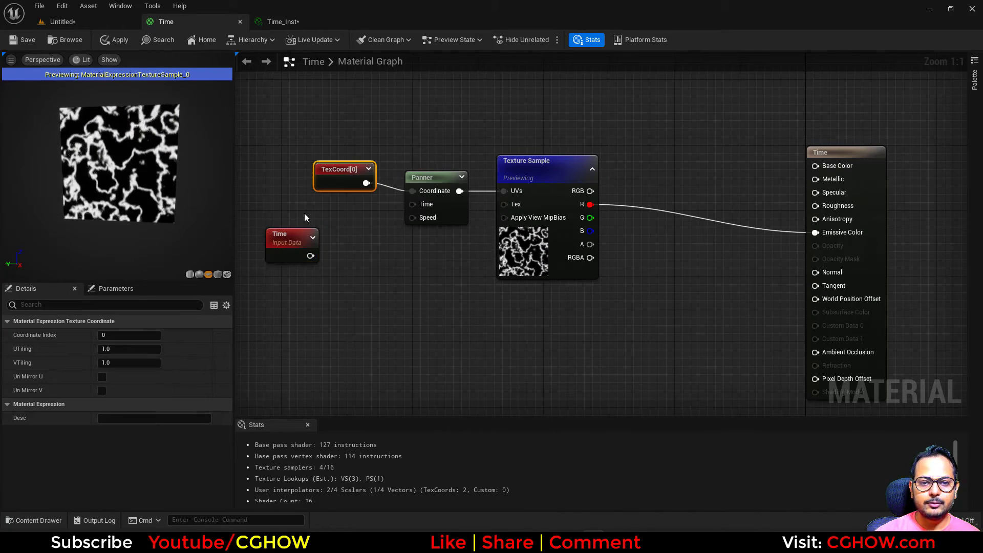
left_click_drag(286, 239, 412, 204)
key("m")
left_click(315, 224)
right_click_drag(288, 303, 364, 301)
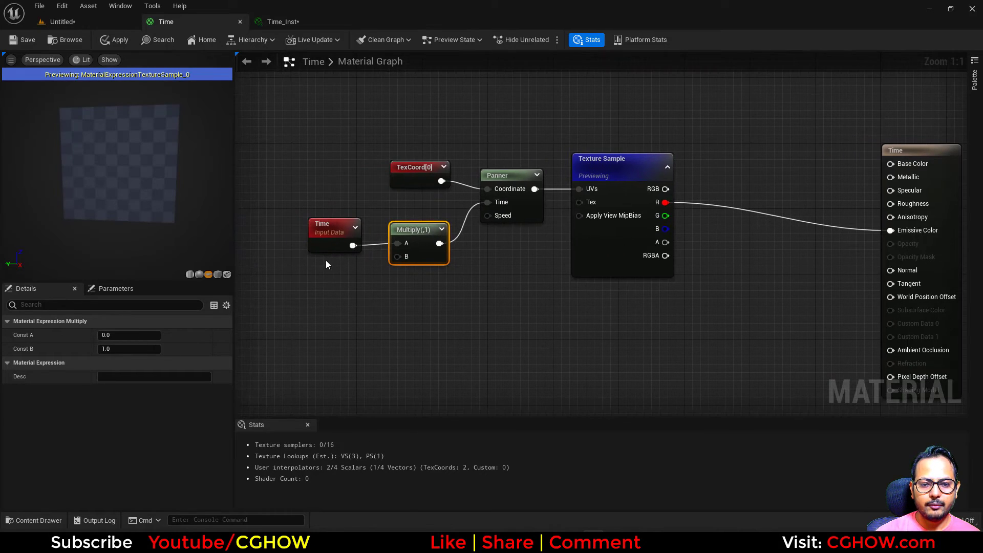
Add a scalar parameter named time, connect it to the Multiply node's B input, and save the material.
key("s")
left_click(326, 260)
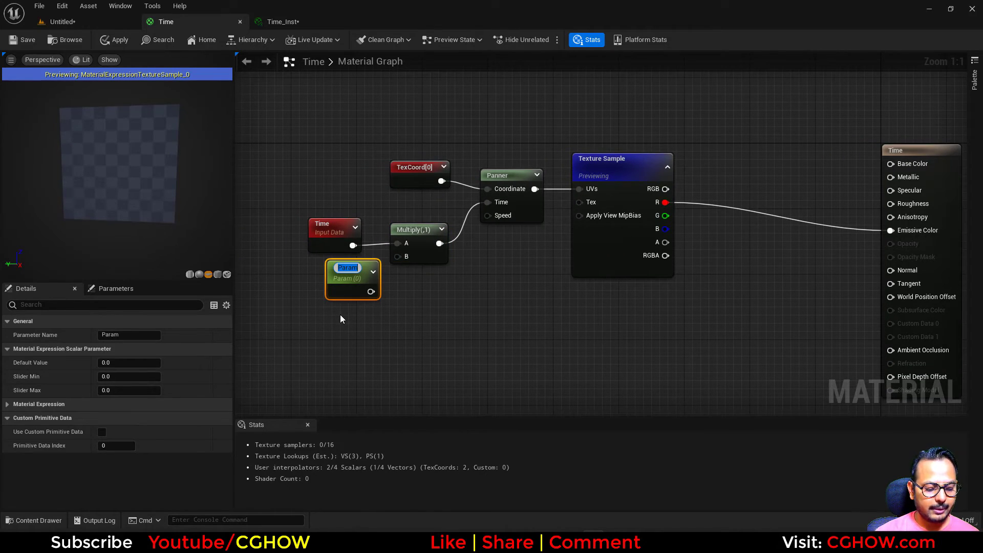
type("time")
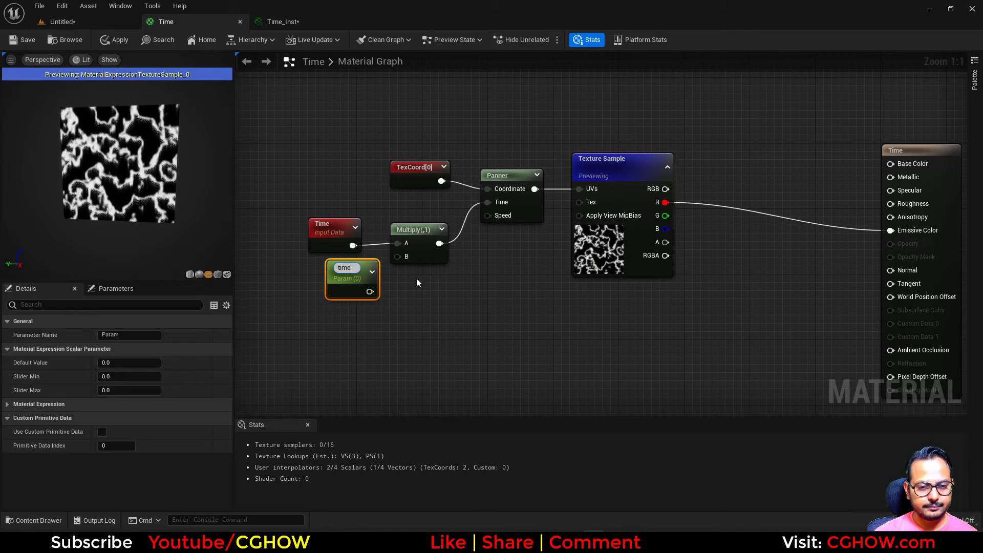
left_click_drag(370, 291, 400, 257)
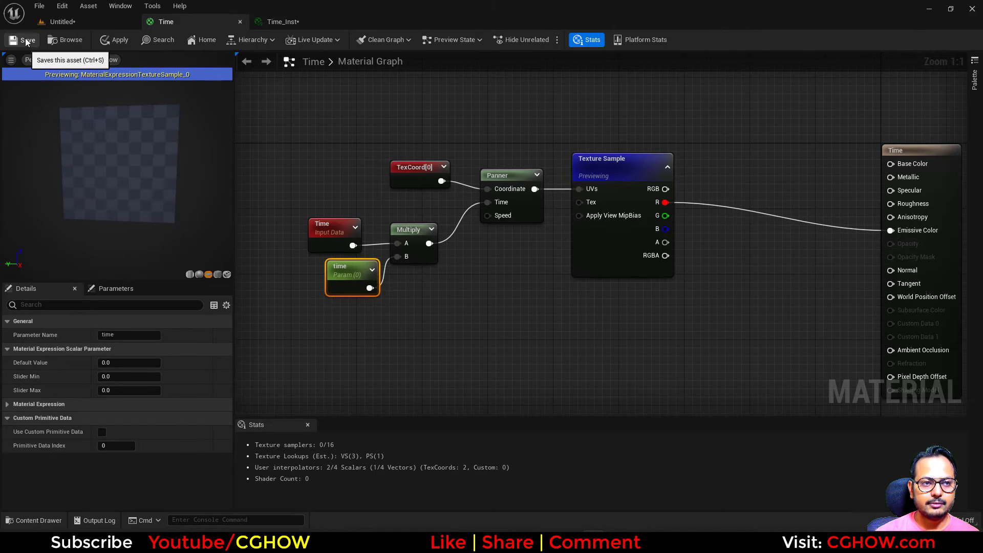
Open the Time_Inst material instance from the level editor, enable its time parameter, and set it to 10.
left_click(115, 23)
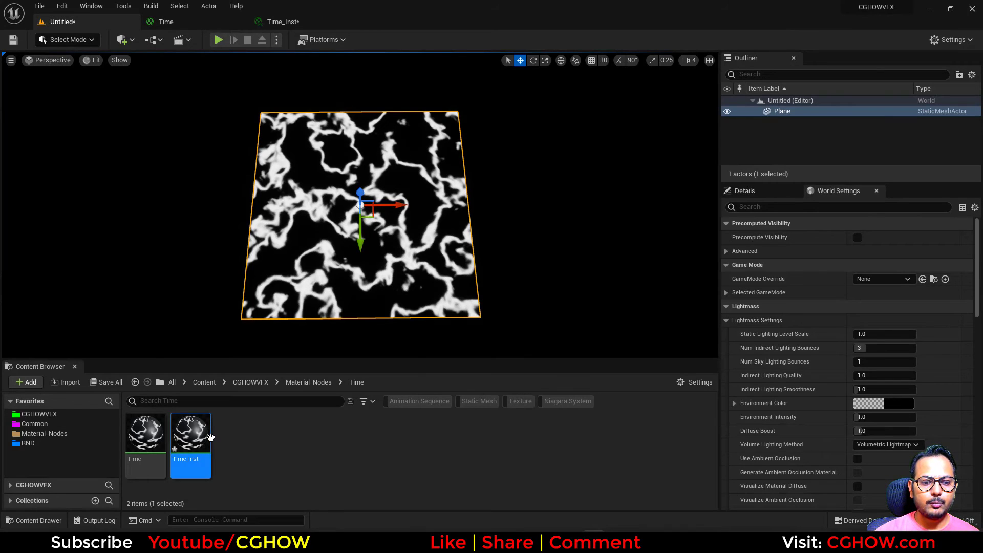
double_click(191, 436)
left_click(361, 121)
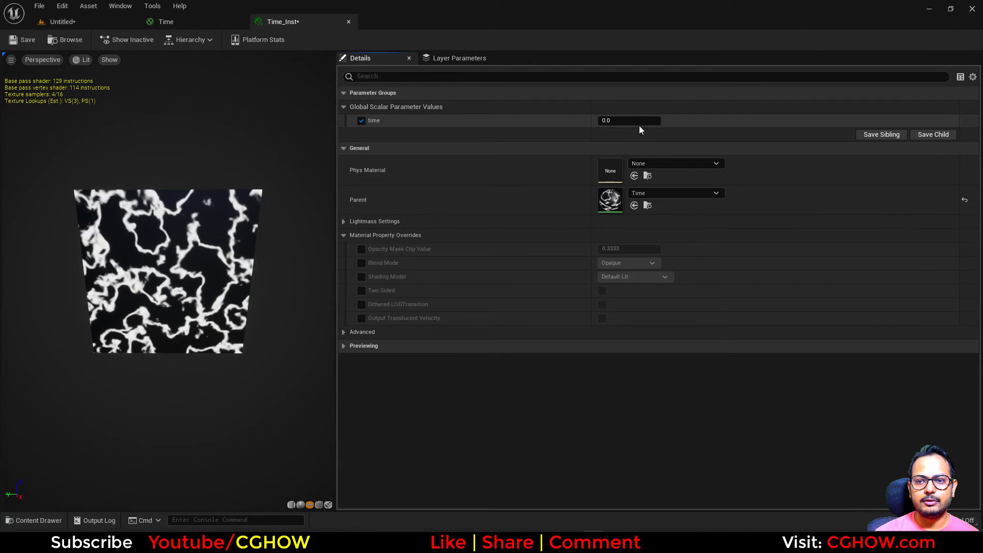
left_click(640, 122)
type("1")
key("Return")
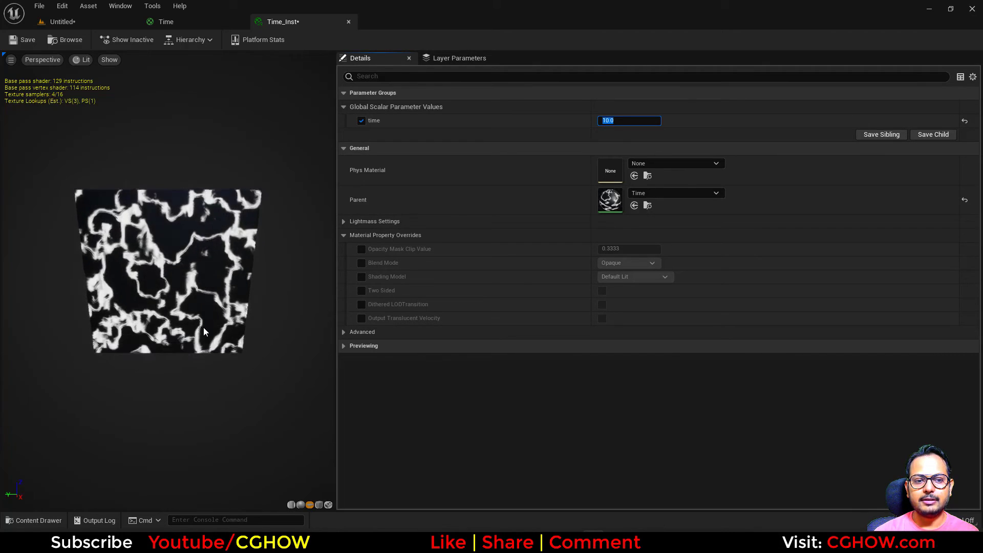
Try the instance's time parameter at 0.1 and set it to 100.
type("0.1")
key("Return")
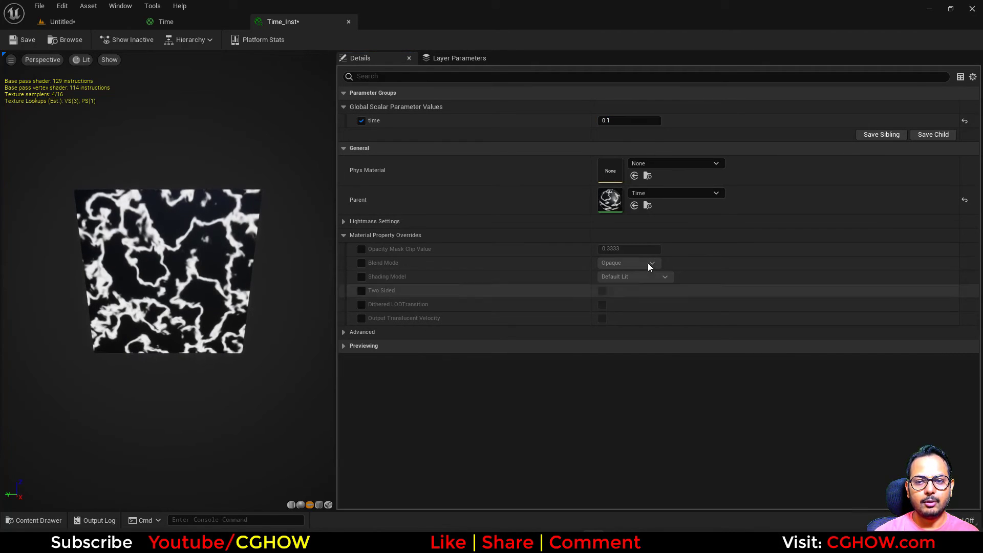
type("10")
key("Return")
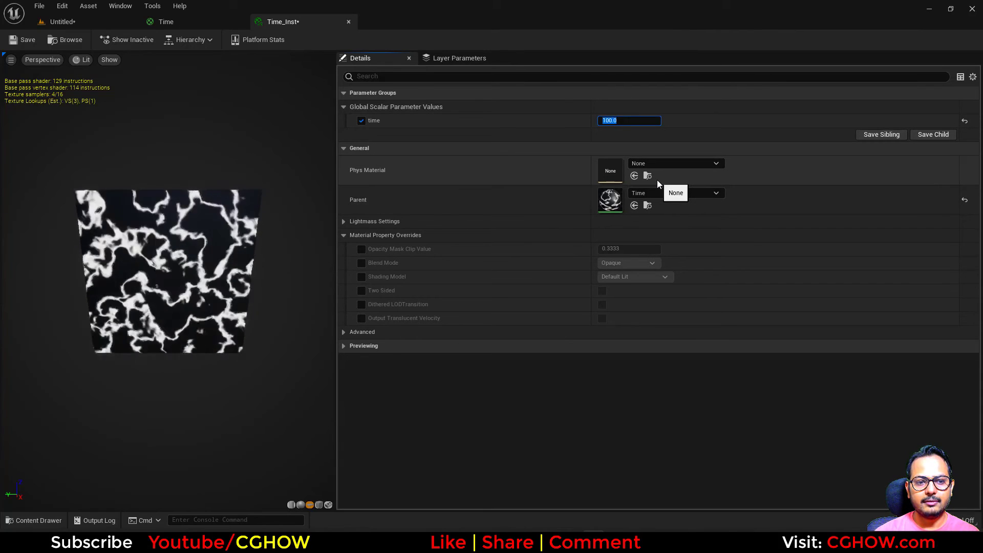
Back in the Time material, replace the time parameter with a Dynamic Parameter node whose Param1 feeds the Multiply node's B input.
left_click(216, 21)
right_click_drag(431, 233, 452, 195)
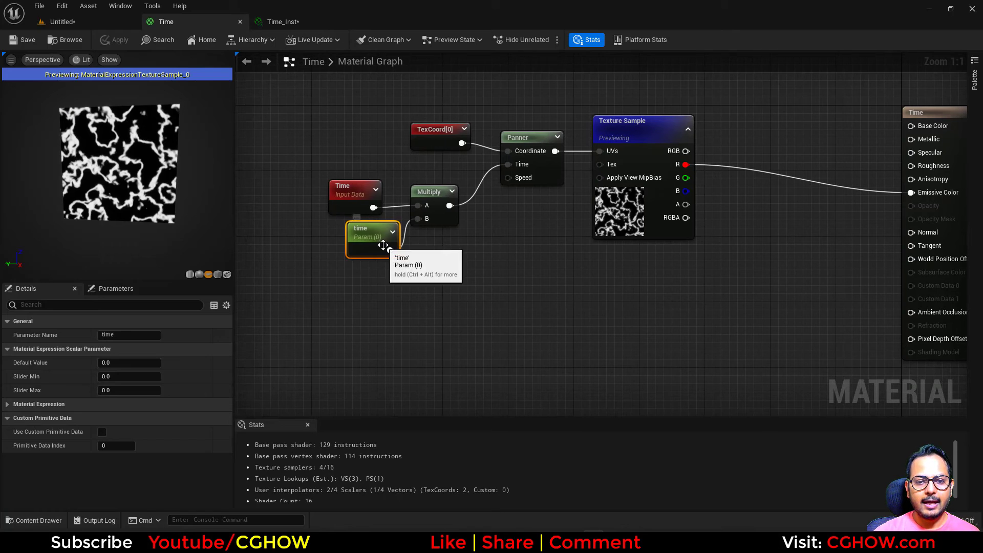
key("Delete")
right_click(325, 258)
type("dyn")
left_click(370, 313)
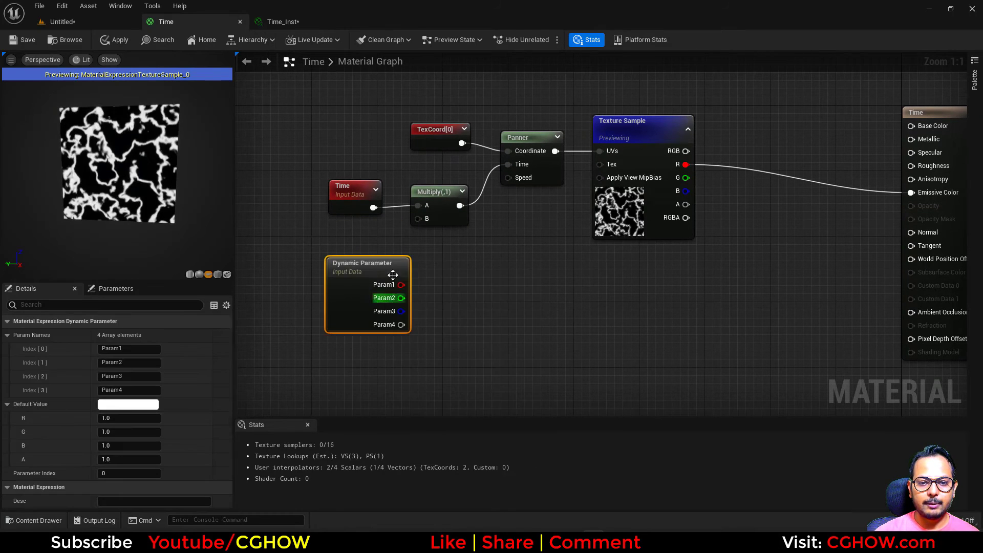
left_click_drag(401, 284, 418, 219)
left_click_drag(356, 289, 324, 279)
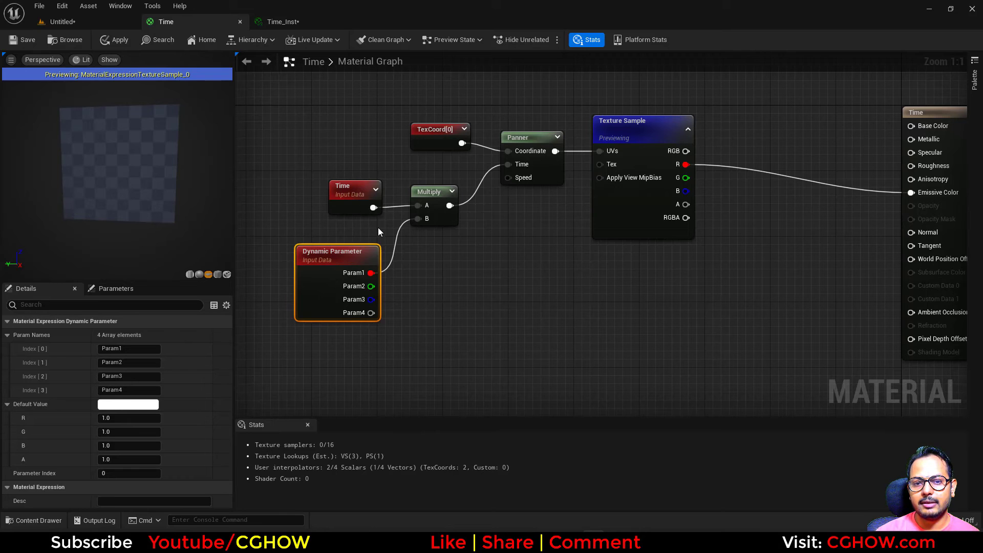
left_click(616, 210)
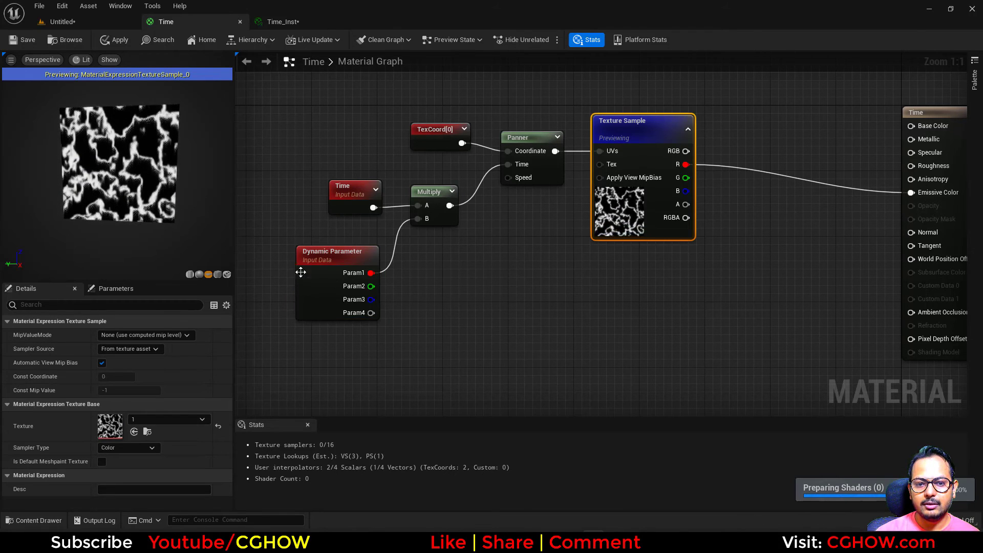
right_click_drag(477, 270, 398, 280)
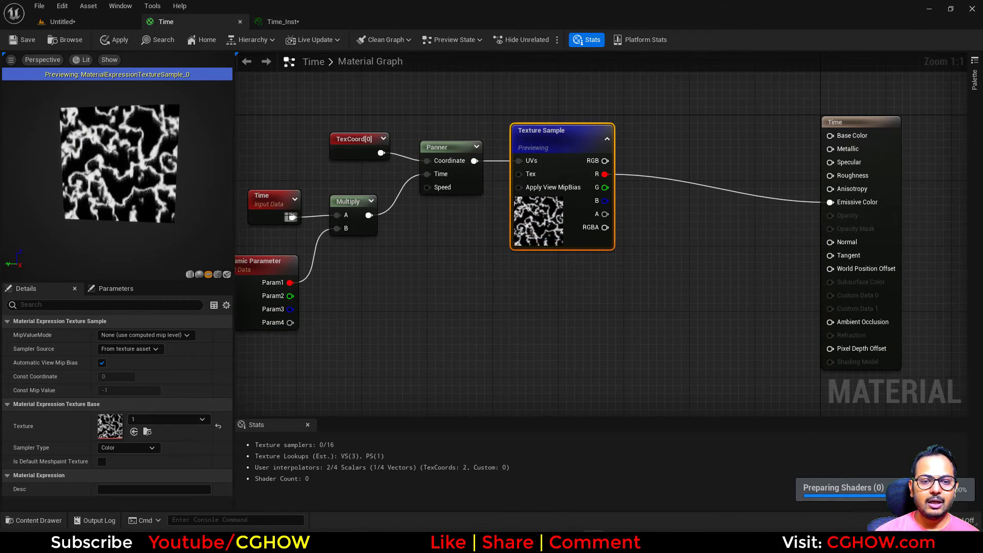
left_click(276, 202)
right_click_drag(324, 281, 357, 267)
Delete the Dynamic Parameter, TexCoord, Multiply, Panner and Texture Sample nodes, keeping only the Time node and the material output.
left_click(294, 277)
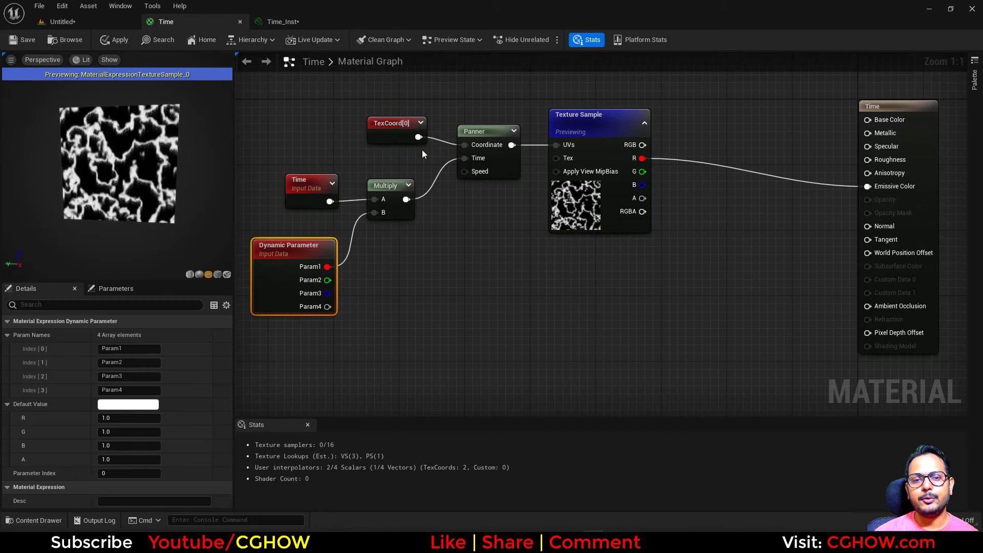
key("Delete")
left_click_drag(379, 98, 587, 226)
key("Delete")
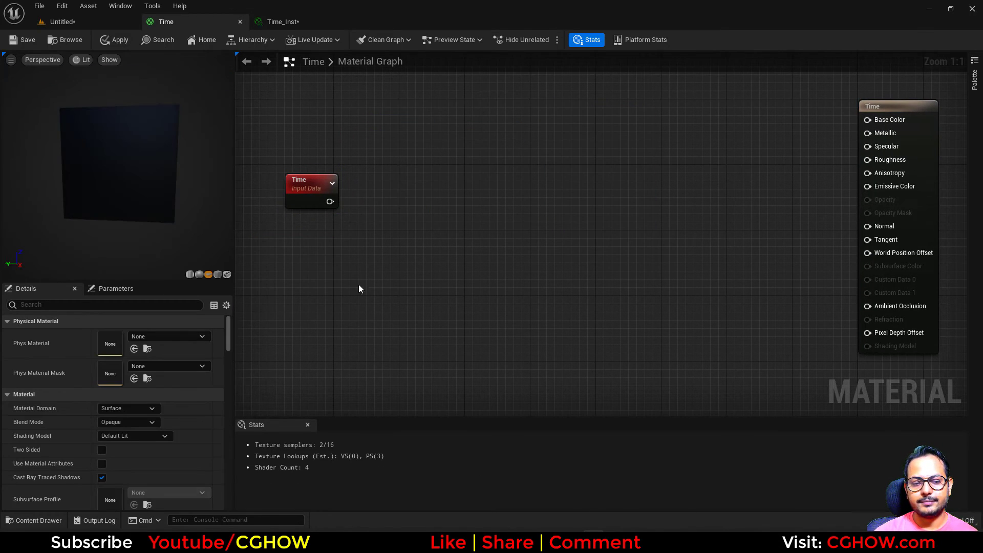
Add a Texture Sample node with the noise_blur texture and arrange it above the Time node.
right_click_drag(393, 191, 419, 177)
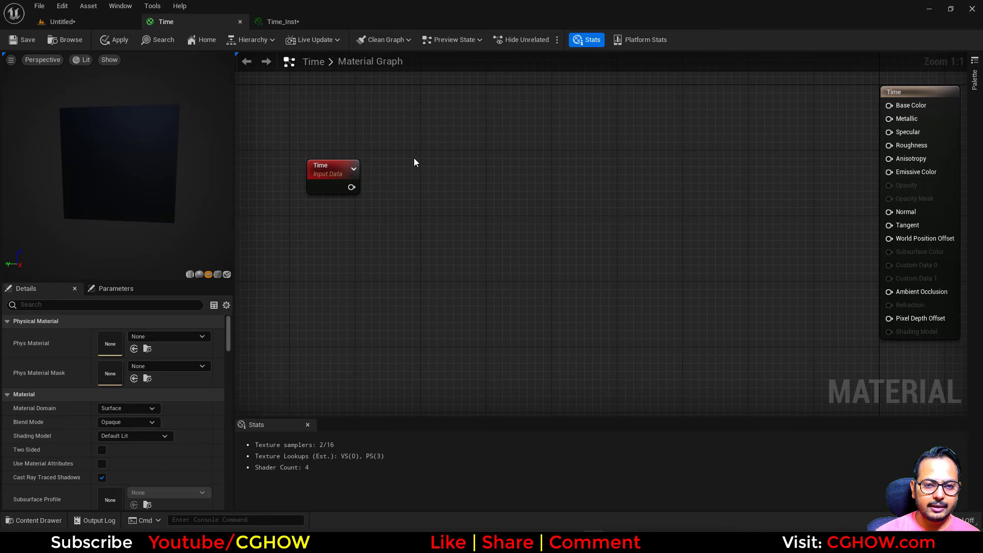
left_click(425, 132)
left_click(166, 419)
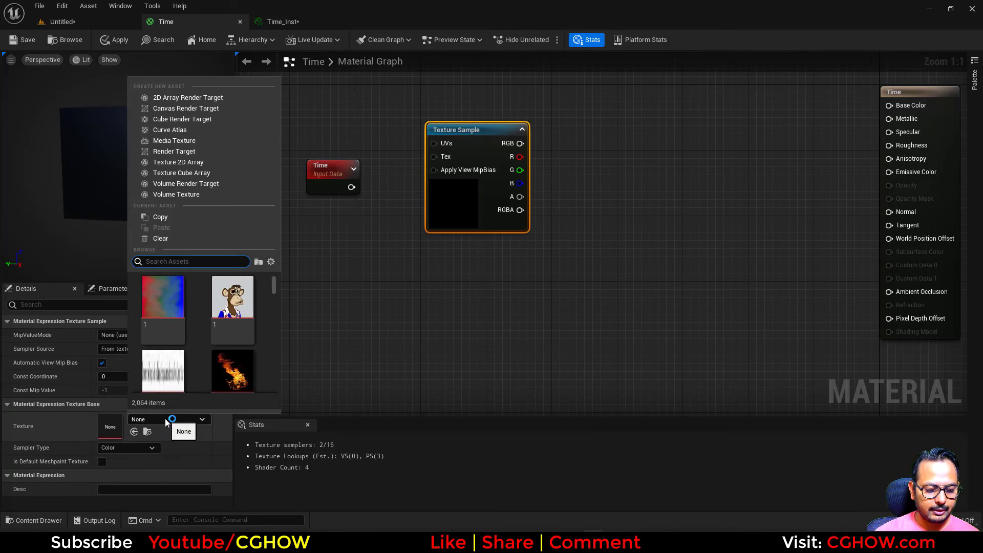
type("noise")
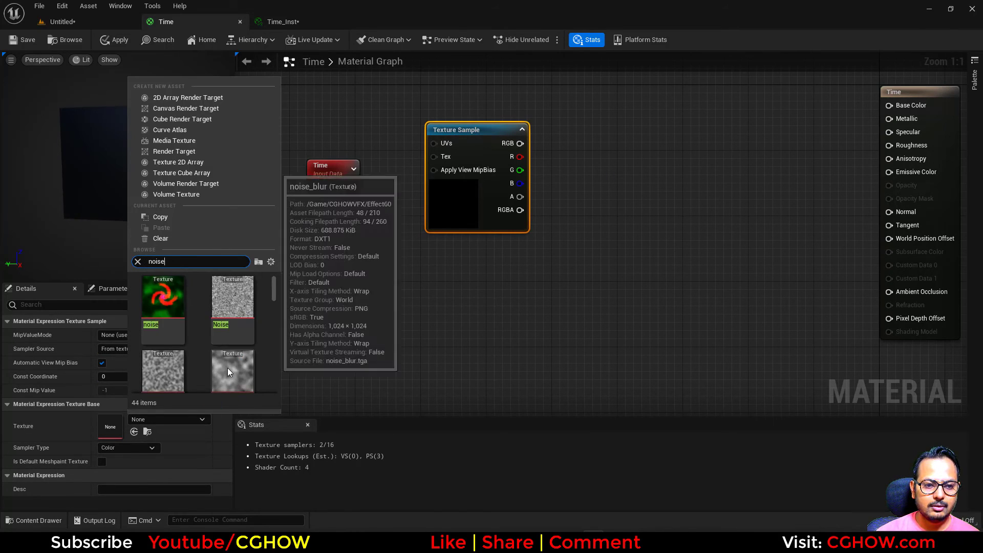
left_click(229, 368)
left_click_drag(345, 185, 360, 299)
left_click_drag(461, 130, 408, 125)
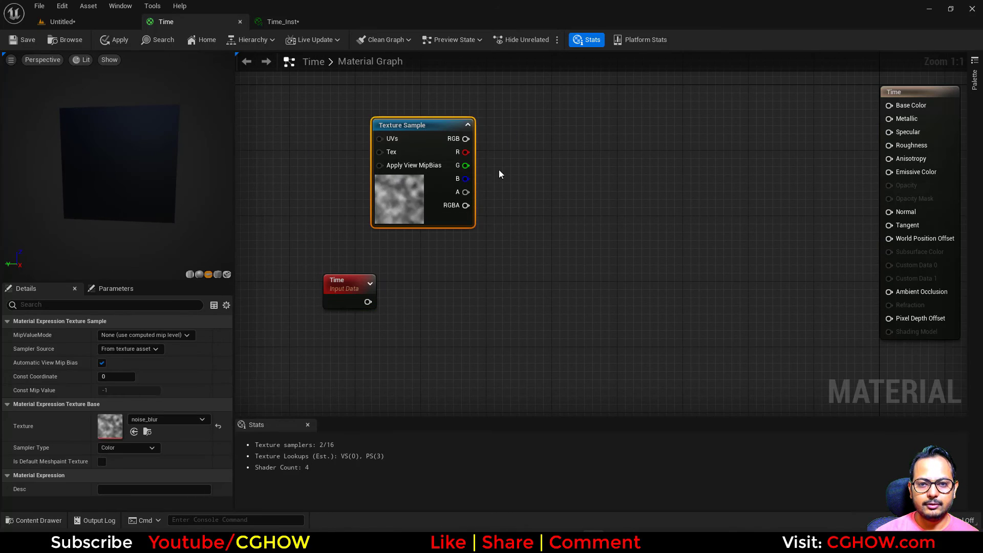
Create an Add node, connect the texture's R output to A and the Time node to B, and preview it.
left_click(488, 136)
left_click(488, 136)
left_click_drag(465, 152, 495, 157)
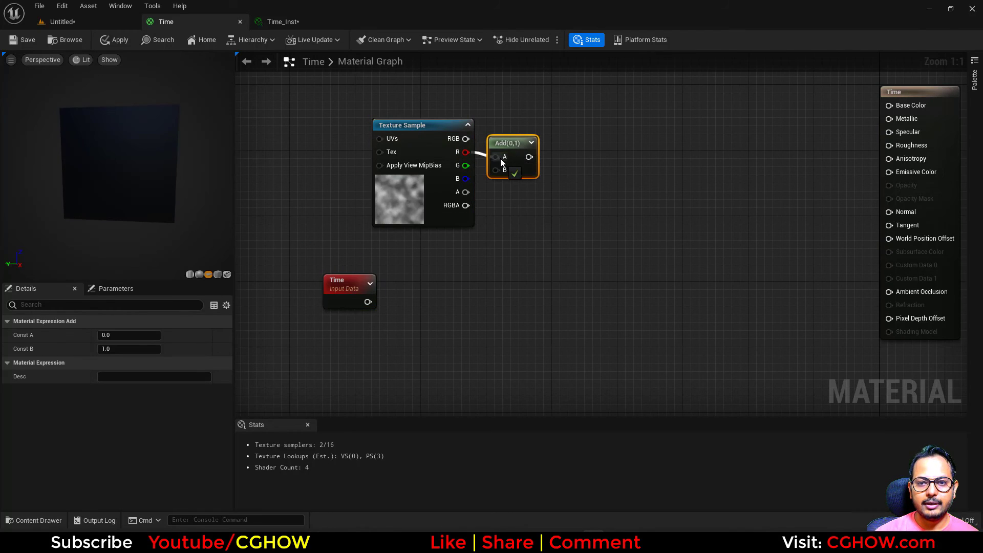
left_click_drag(368, 303, 567, 201)
key("space")
right_click_drag(567, 221, 490, 244)
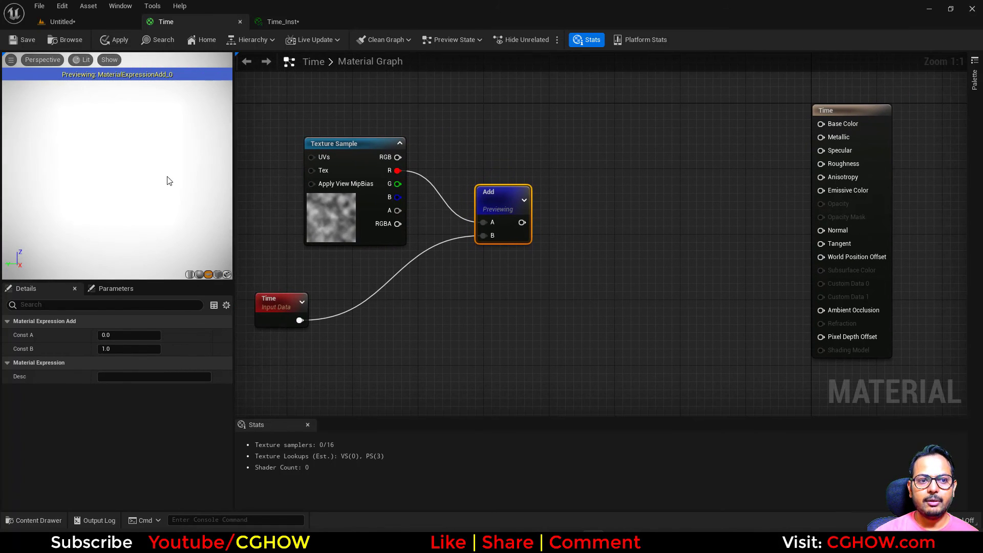
Feed the Add result into a new Sine node, preview the Sine node, and move the Time node just below the Texture Sample.
left_click_drag(484, 201, 516, 195)
type("sin")
left_click(540, 307)
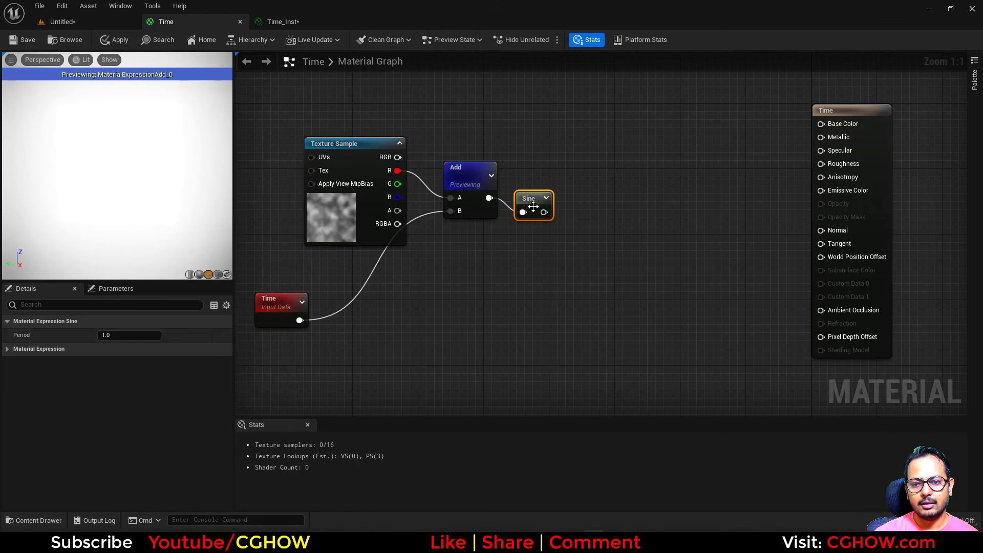
key("space")
right_click_drag(391, 290, 398, 275)
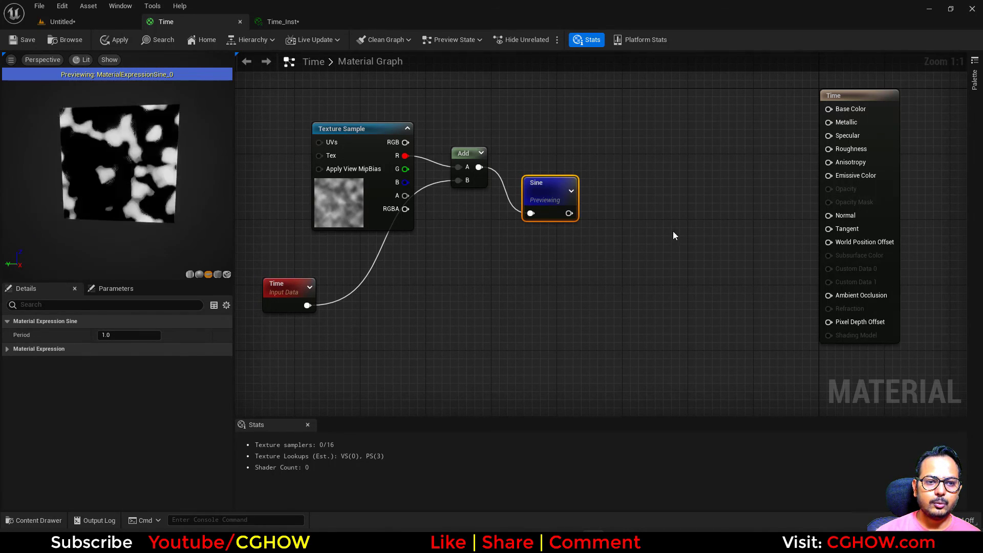
left_click_drag(309, 291, 384, 273)
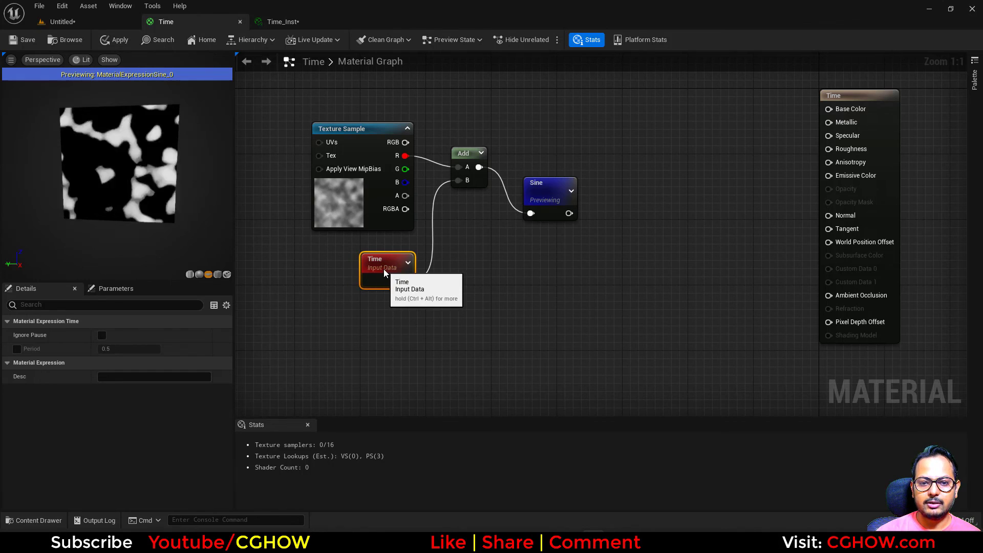